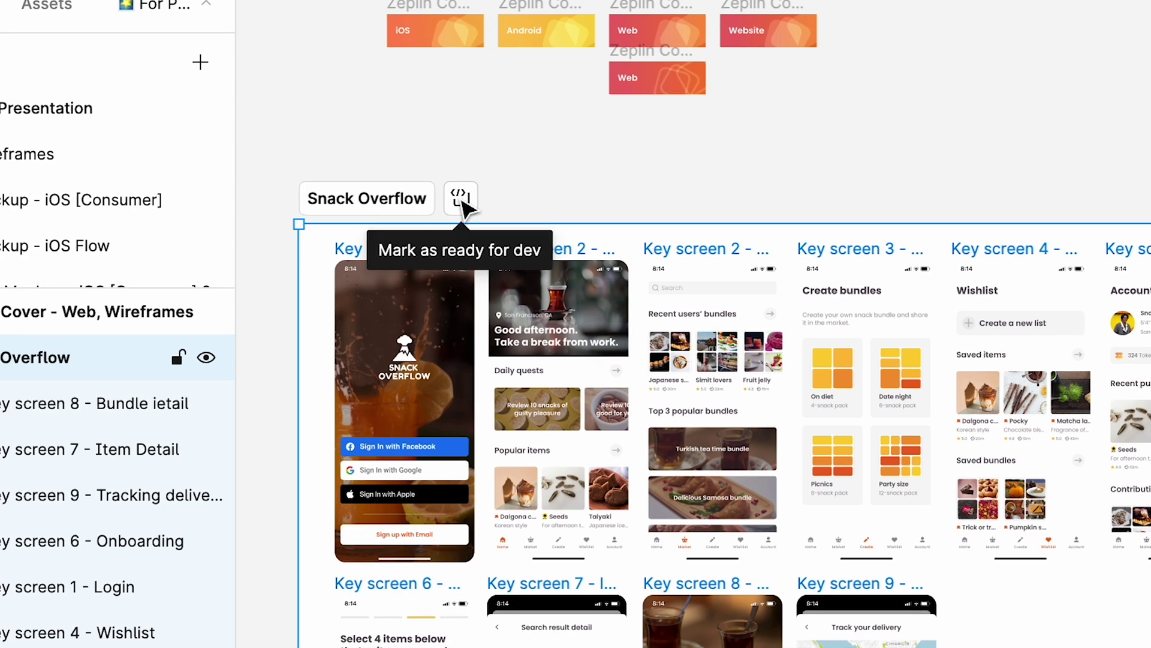
Step: Flag the Snack Overflow section as ready for dev, then switch Figma into Dev Mode
click(461, 200)
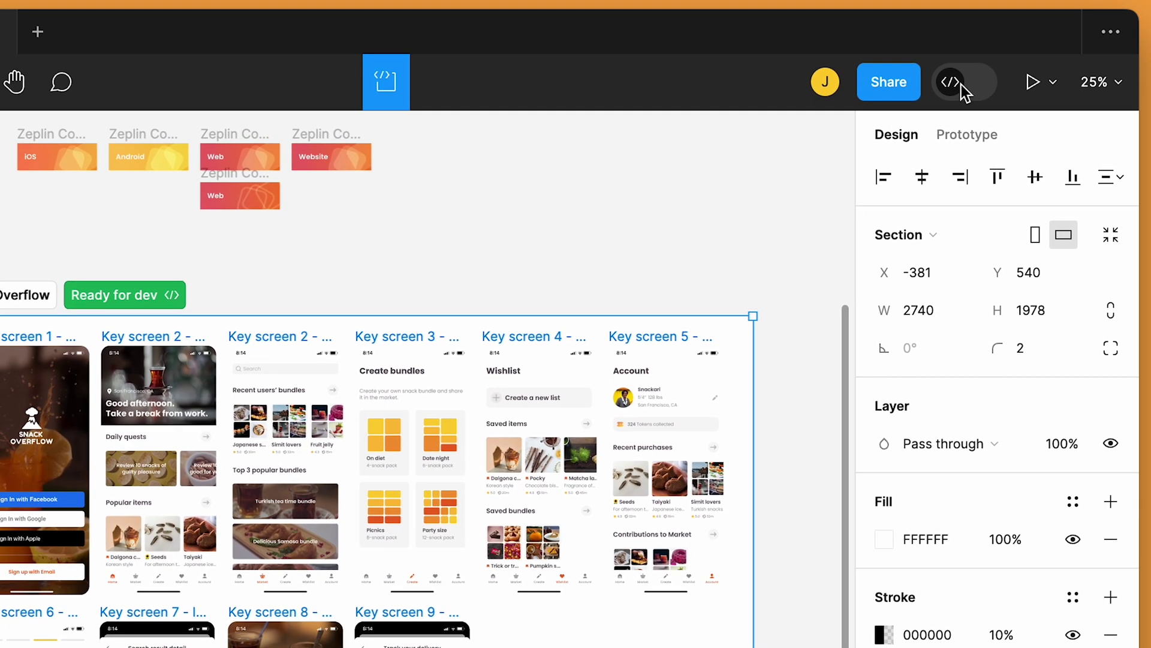
click(959, 85)
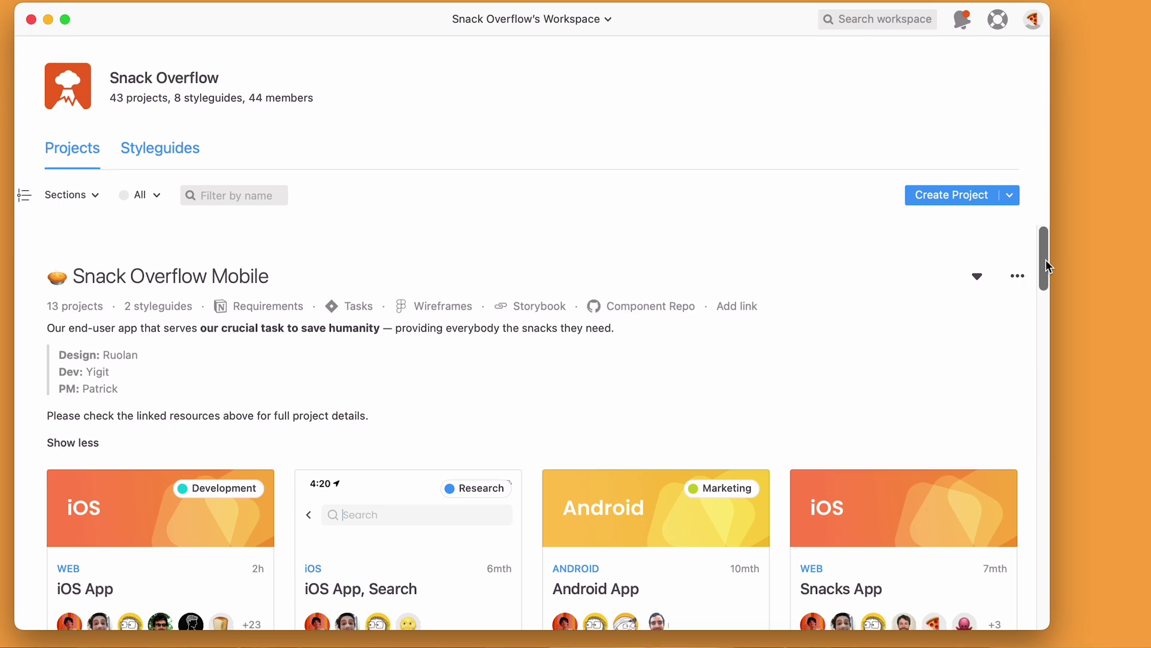
Step: Open the iOS App project dashboard from the Zeplin workspace
drag(1046, 261, 1044, 298)
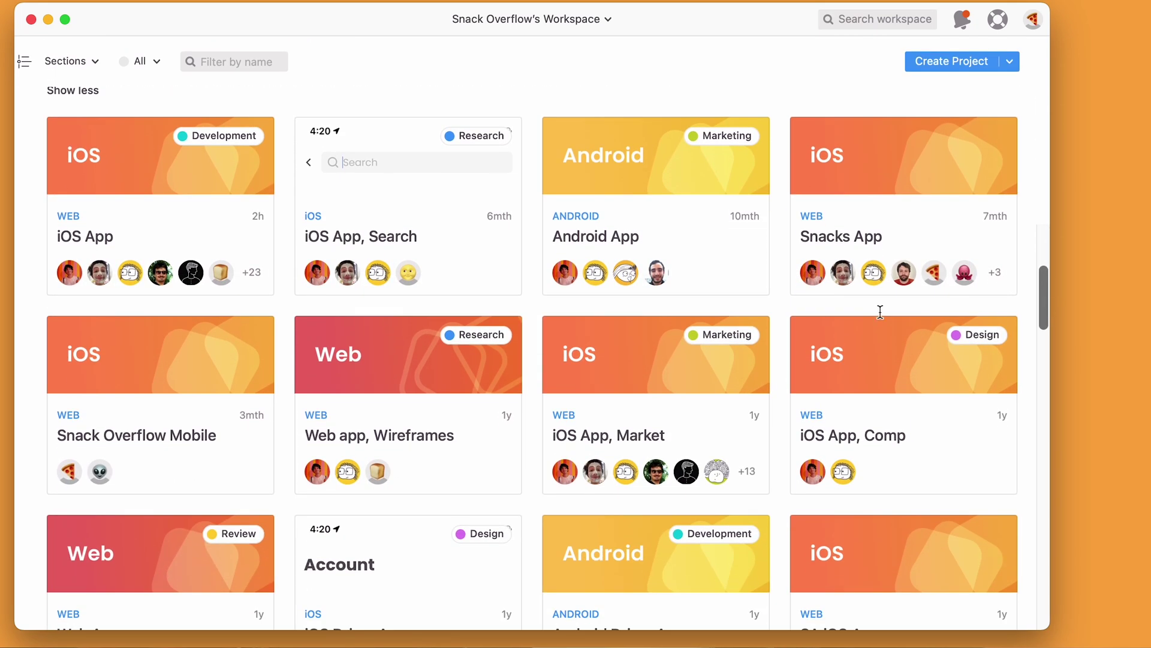
click(192, 202)
drag(823, 100, 821, 135)
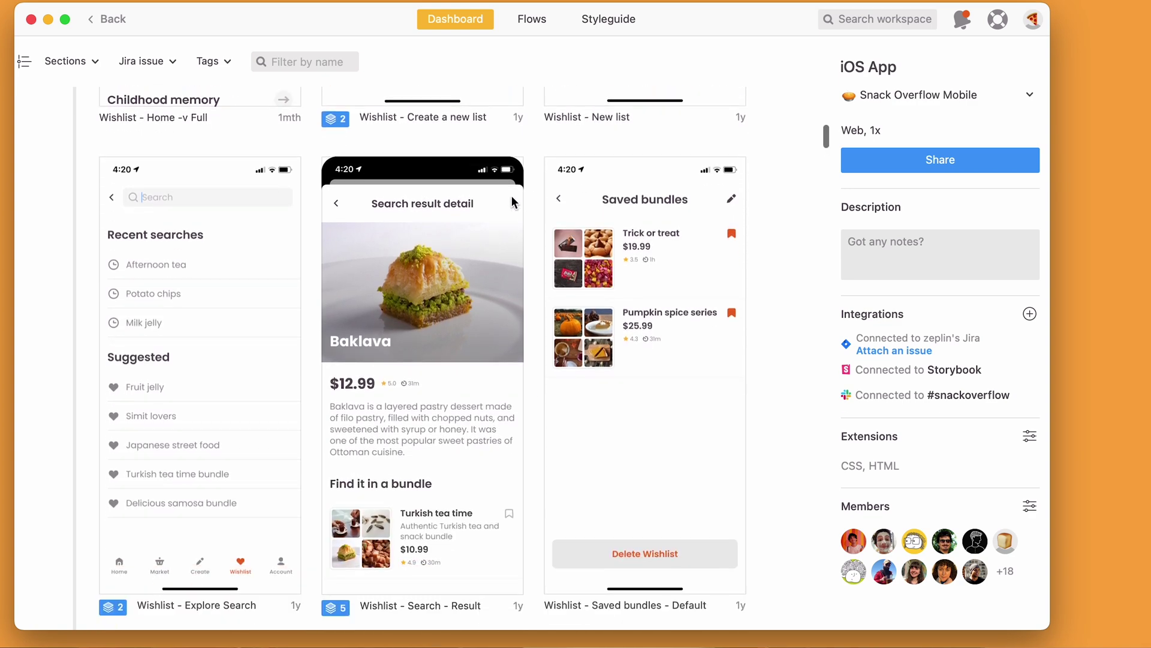
Step: Review the Wishlist - Search - Result - Full screen's annotations, then start the Zeplin export
click(485, 211)
scroll(585, 247, down, 5)
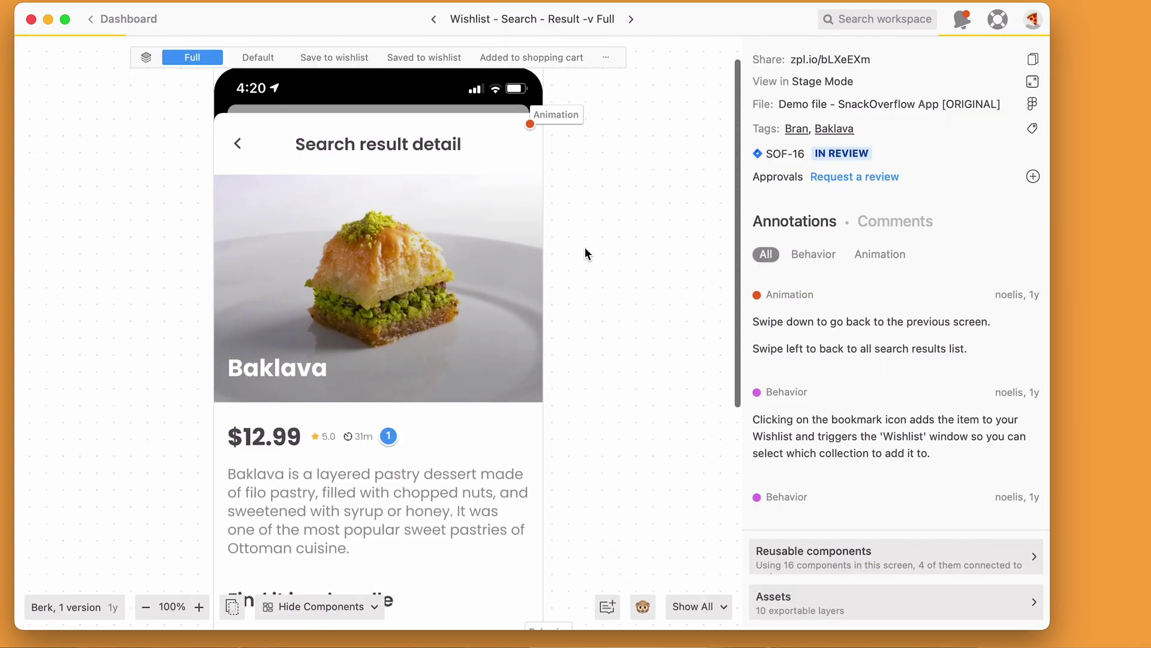
scroll(585, 247, down, 3)
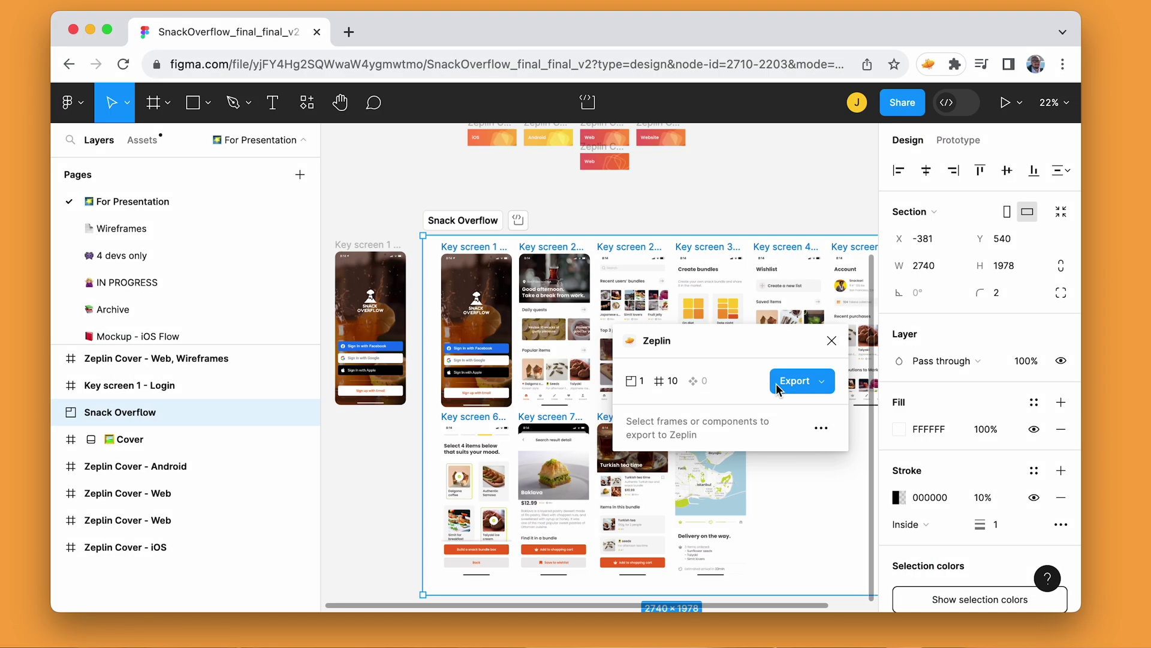
click(797, 380)
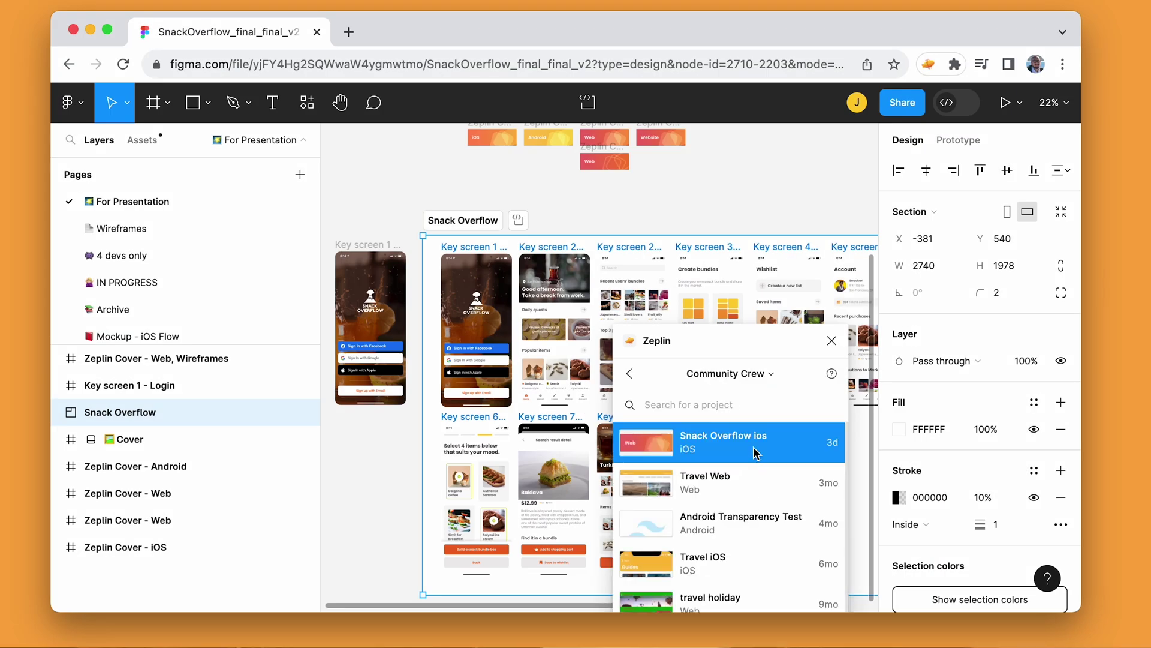
Step: Export the Snack Overflow screens to the Snack Overflow ios project
click(754, 451)
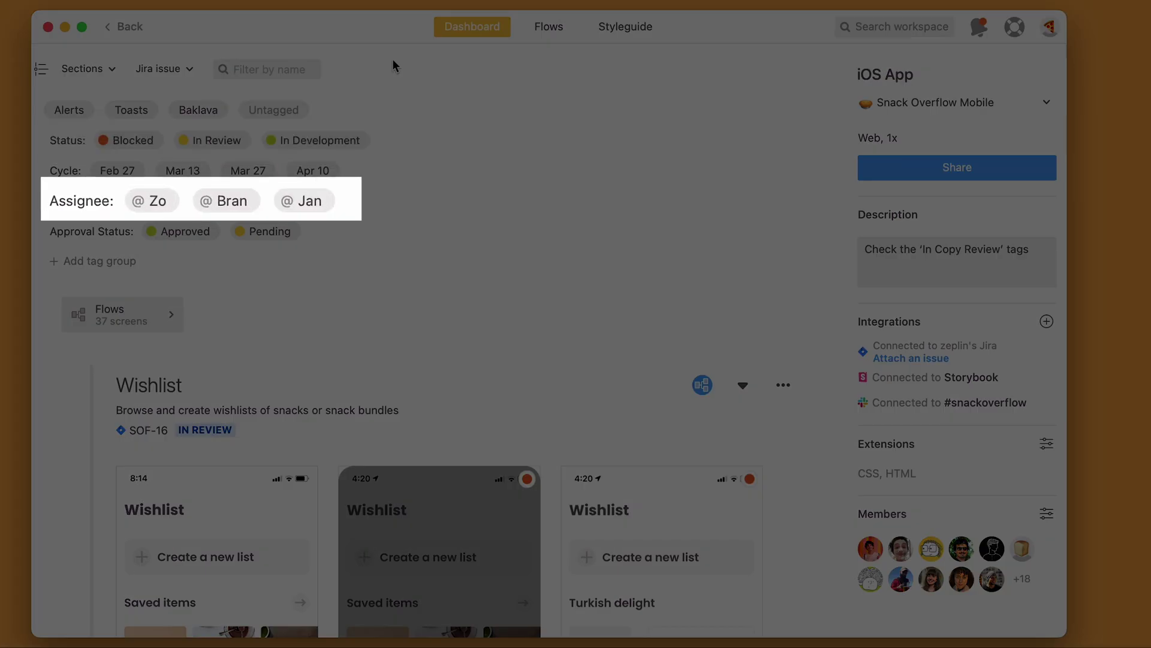
Step: Check the Jira issue filter, then search 'bundles' and open Wishlist - Saved bundles - Default
click(188, 69)
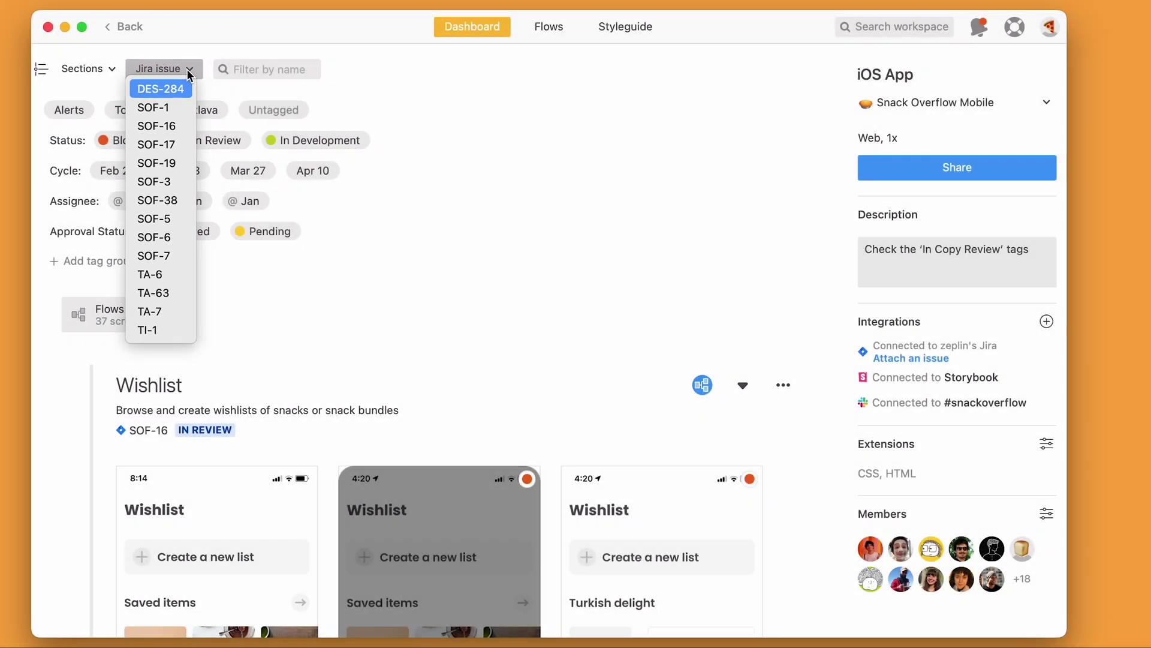
key(Escape)
click(861, 30)
text(bundles)
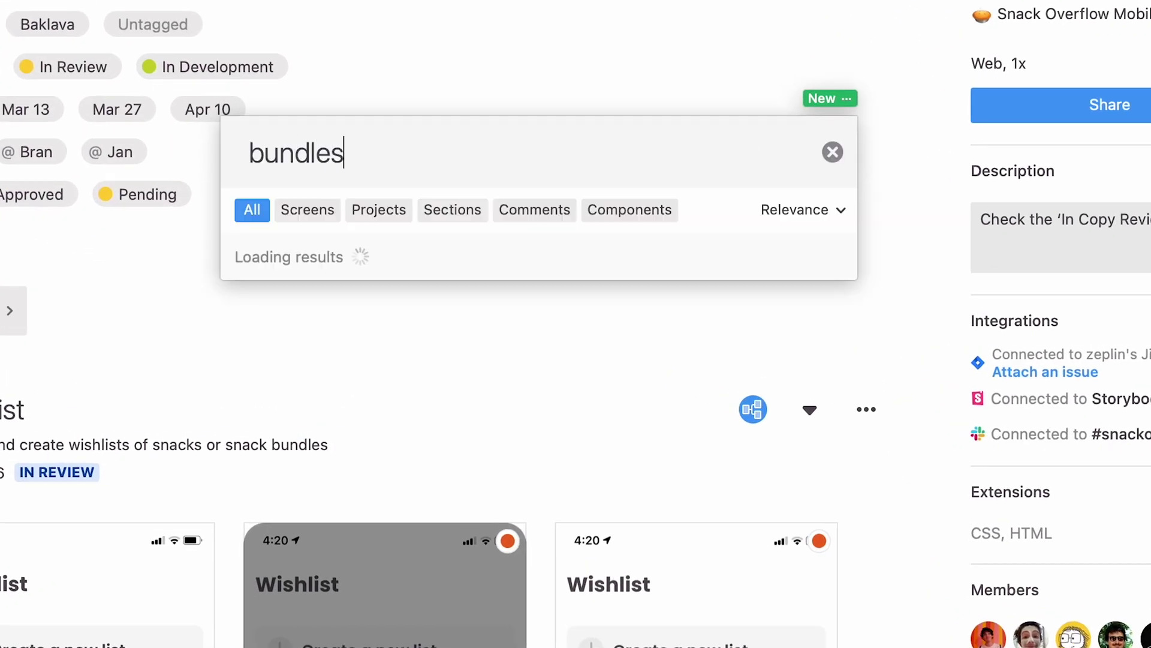
scroll(707, 253, down, 1)
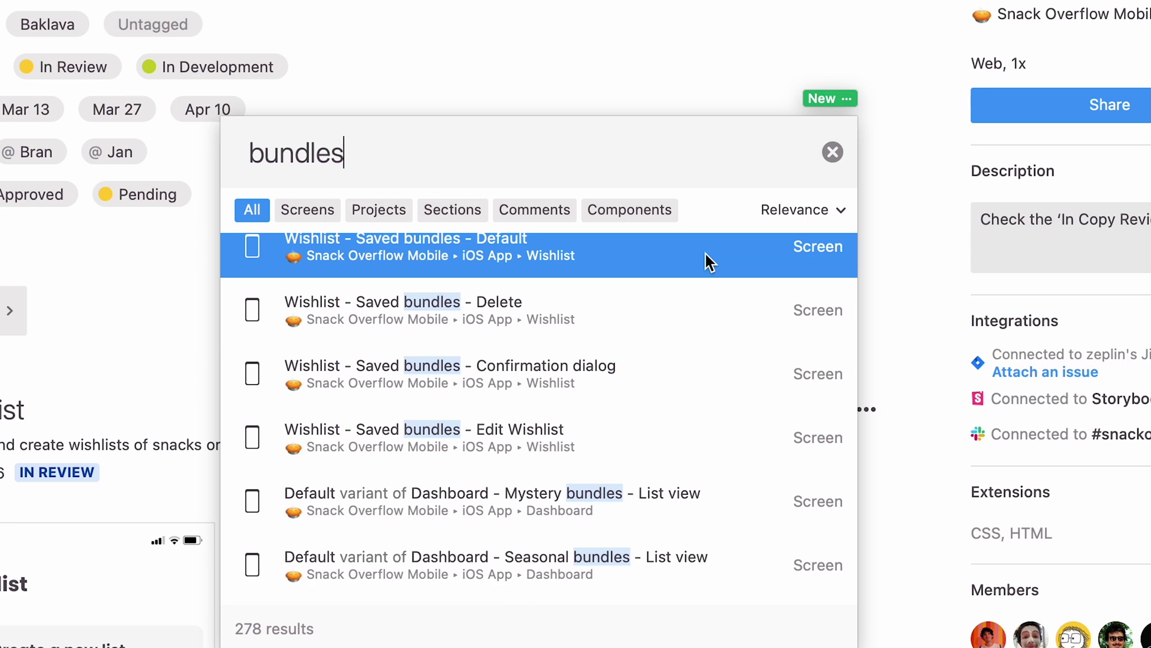
click(706, 253)
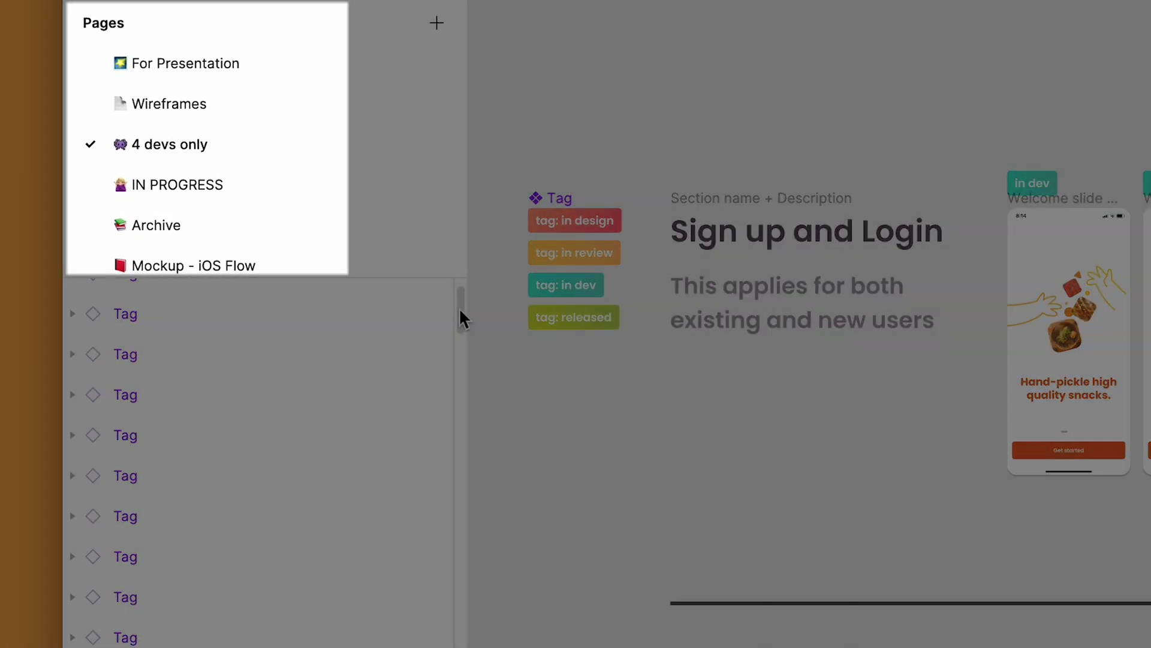
Step: Select one of the Tag layers in the Layers panel of the 4 devs only page
drag(459, 307, 450, 504)
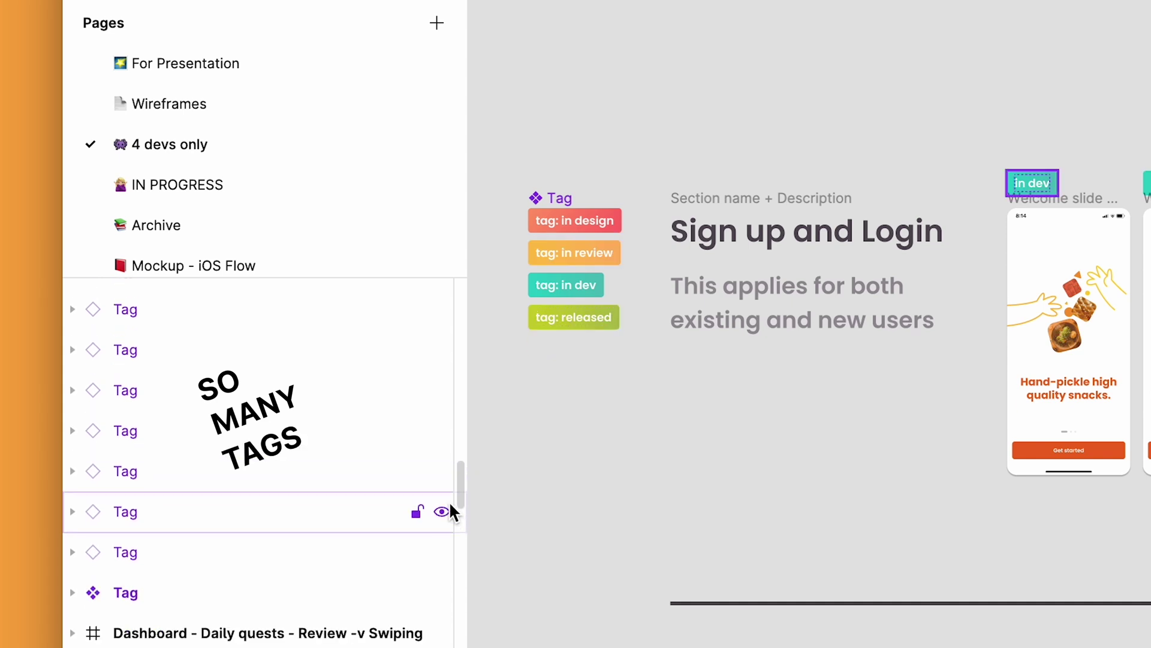
click(456, 510)
scroll(758, 319, down, 5)
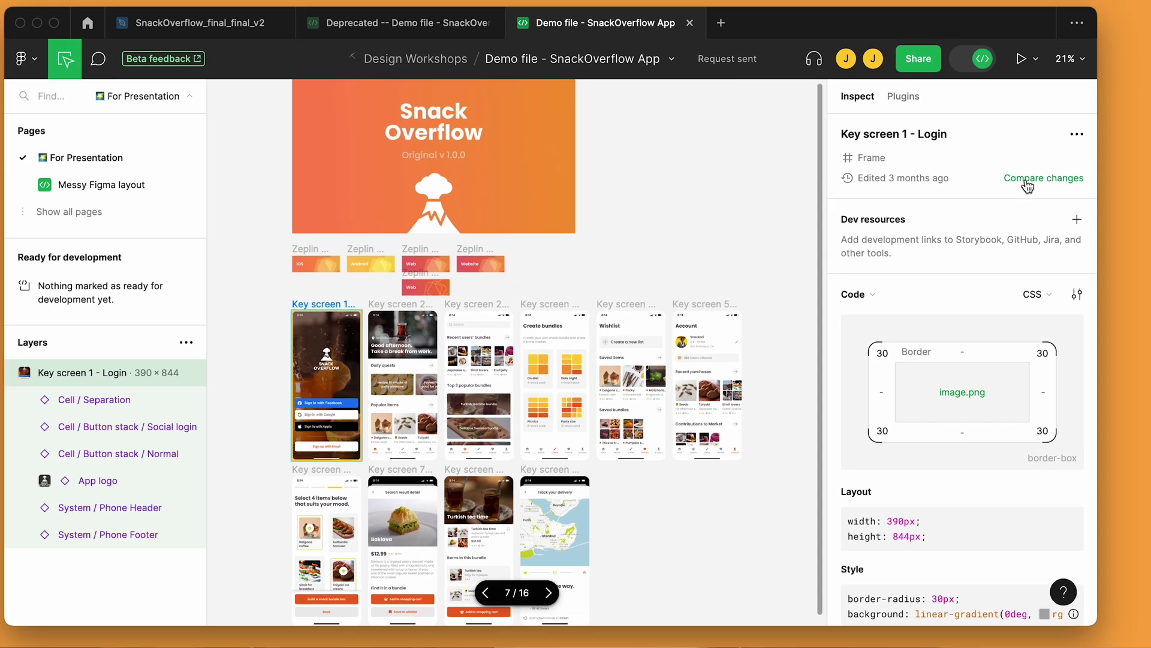
Step: Compare Key screen 1 - Login against its Jun 16, 5:30 PM version, which shows no changes
click(1027, 179)
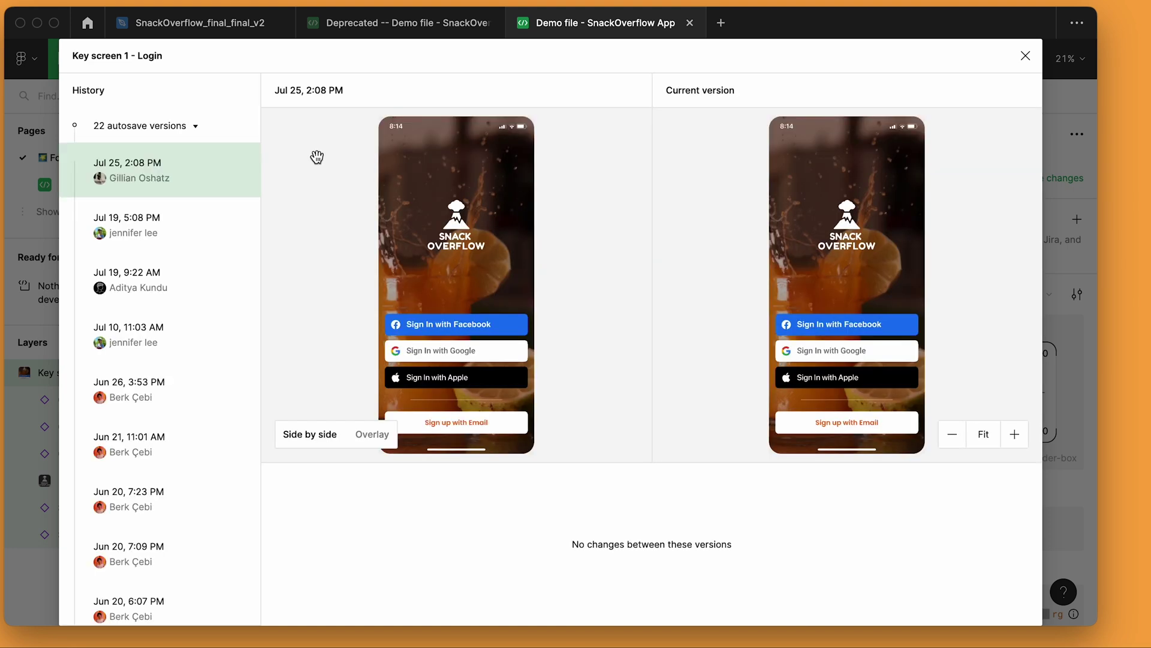
scroll(178, 420, down, 5)
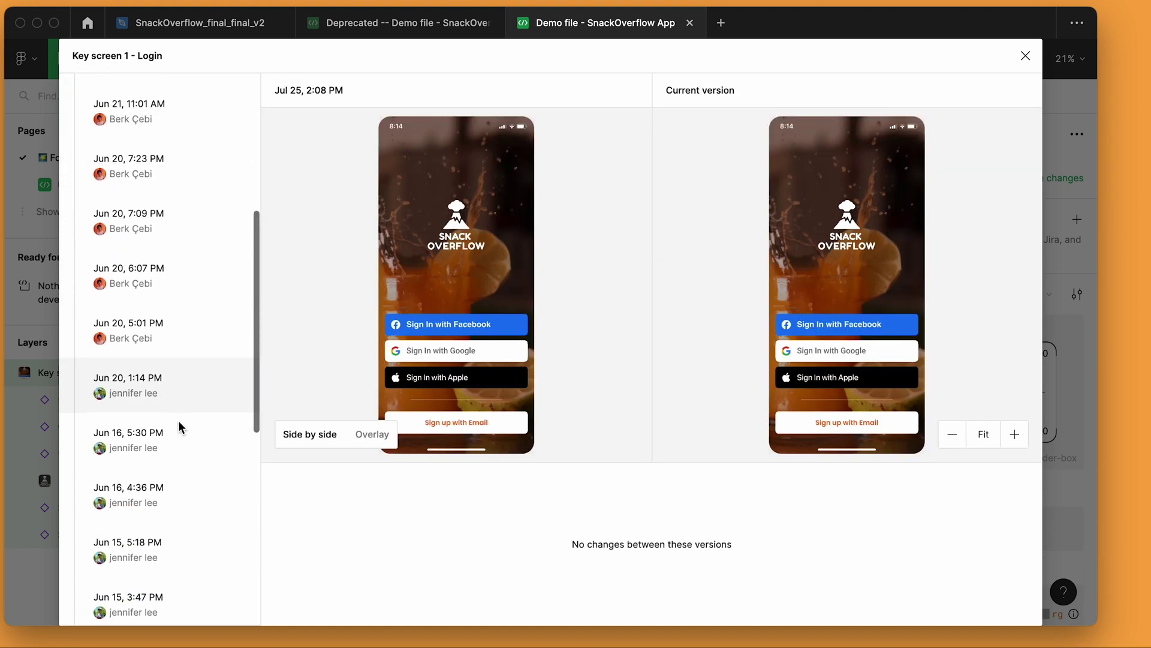
scroll(178, 420, down, 4)
scroll(178, 420, down, 1)
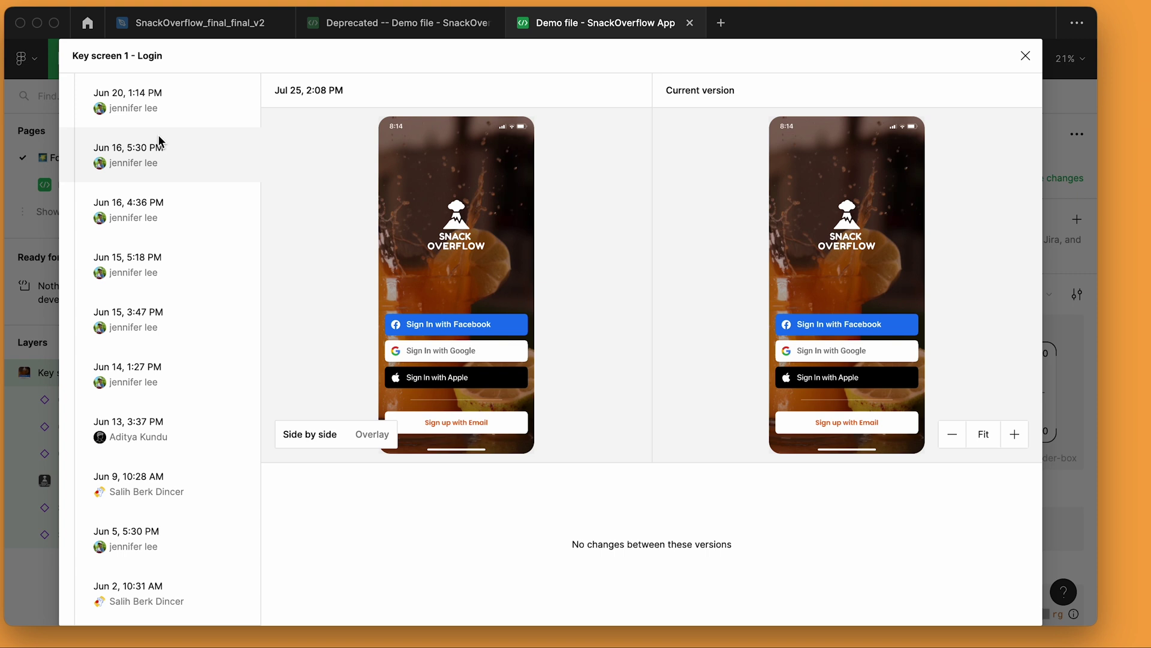
click(159, 144)
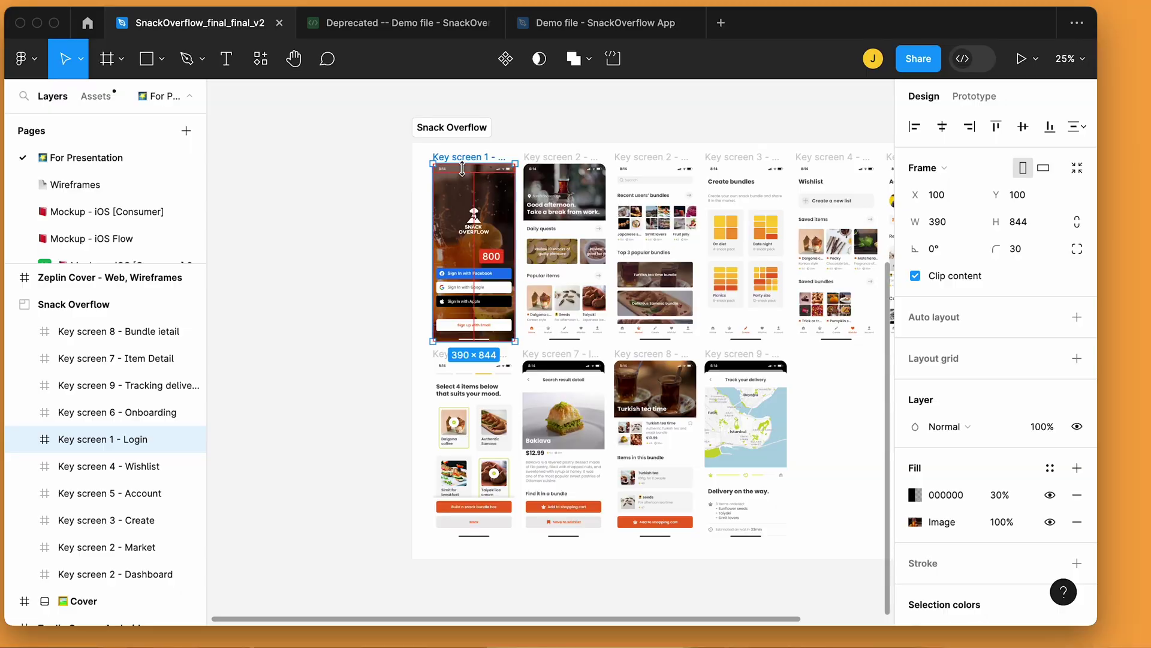
Step: Drag Key screen 1 - Login outside the section, enable Dev Mode, and open the Track delivery screen
drag(462, 170, 343, 188)
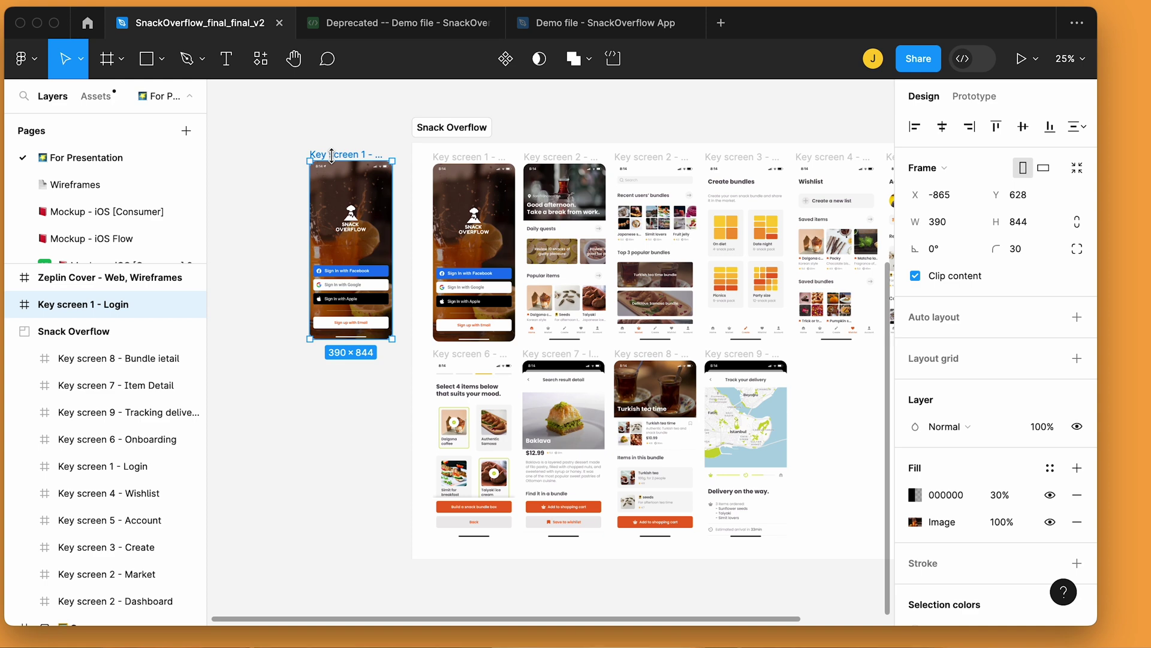
click(962, 65)
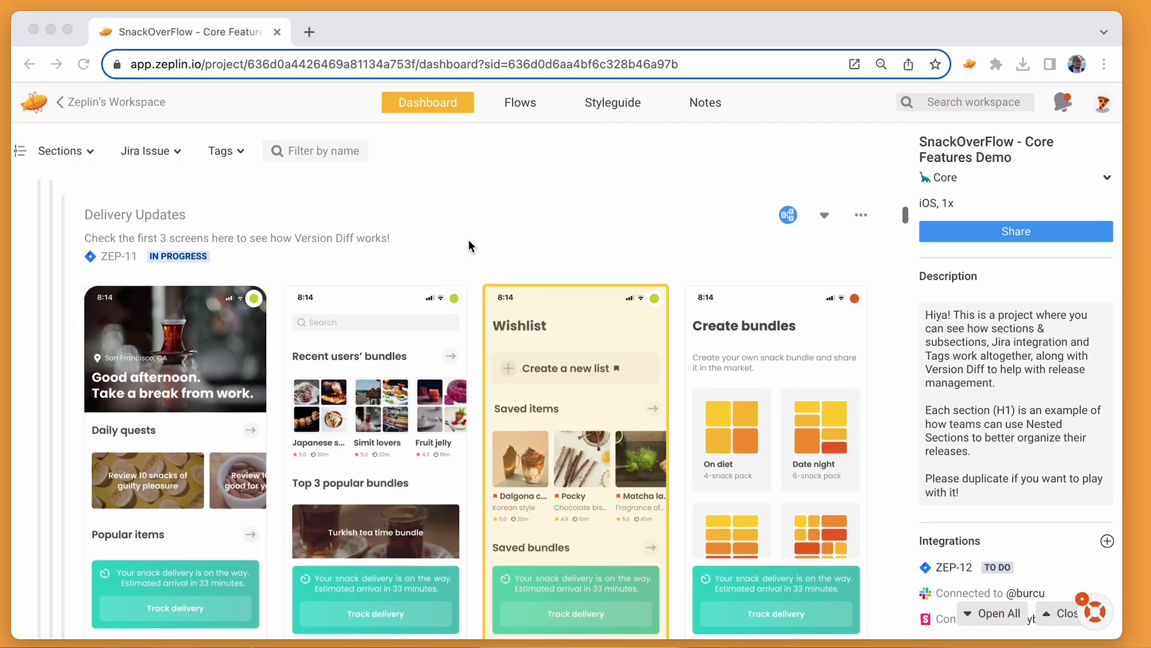
scroll(469, 240, down, 2)
click(582, 240)
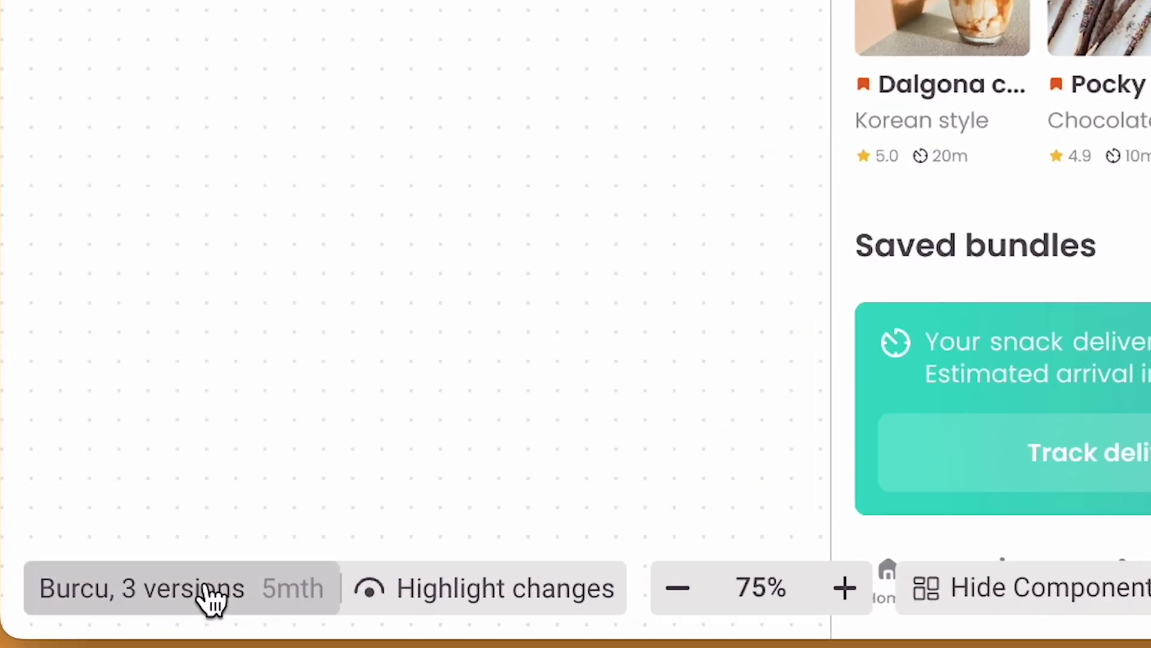
Step: Browse the screen's versions (10:42 AM, November 10, 2022) and return to May 10, 2023
click(91, 619)
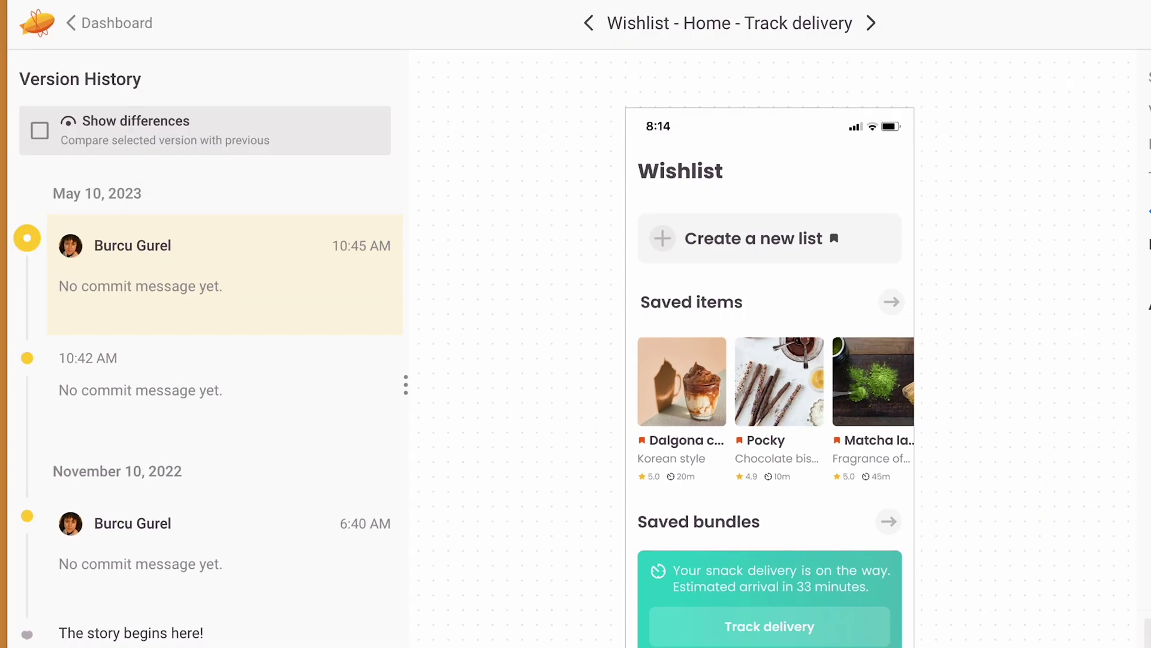
click(287, 410)
click(246, 563)
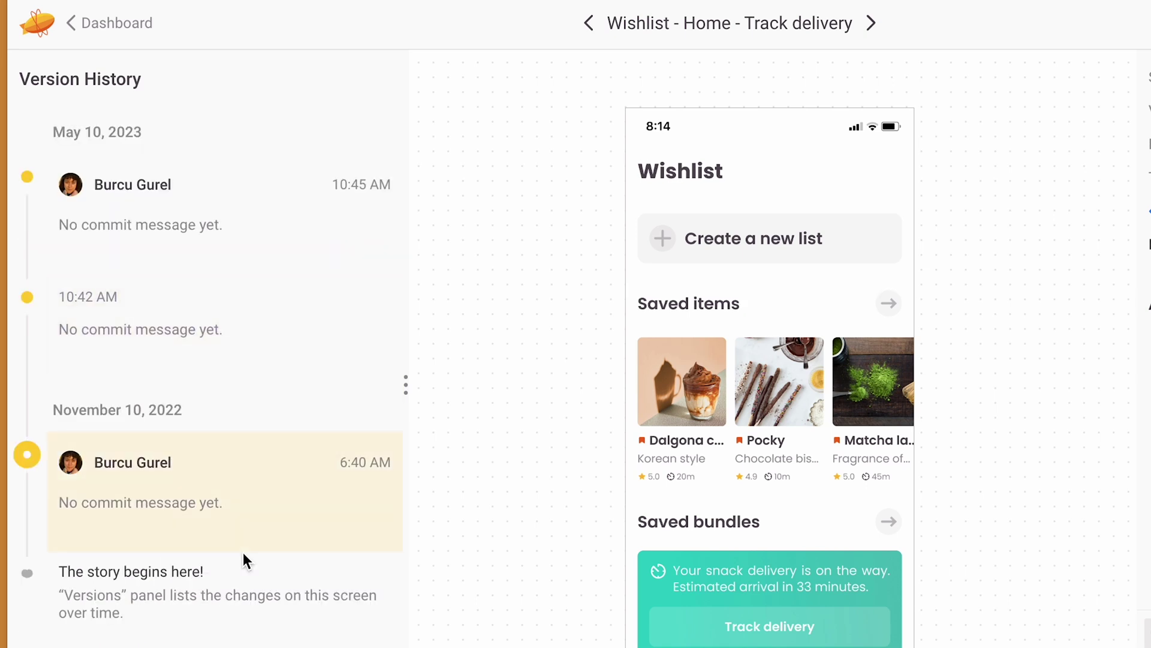
click(257, 246)
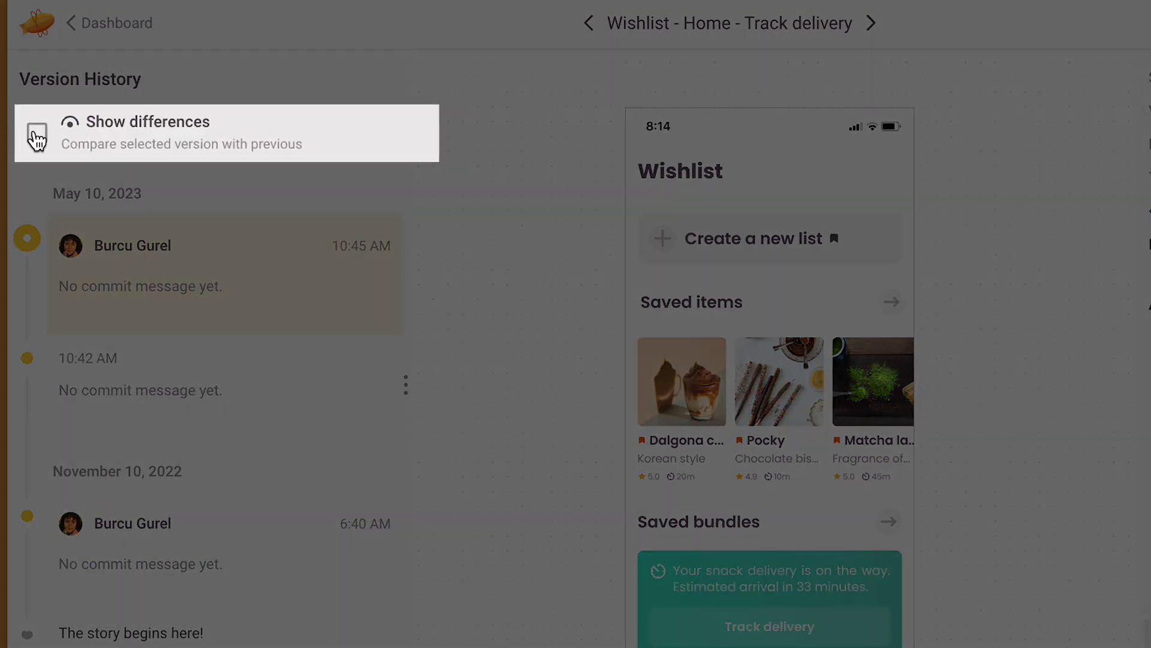
Step: Turn on Show differences and inspect the Saved items cell's measurements
click(39, 132)
mouse_move(320, 273)
click(784, 291)
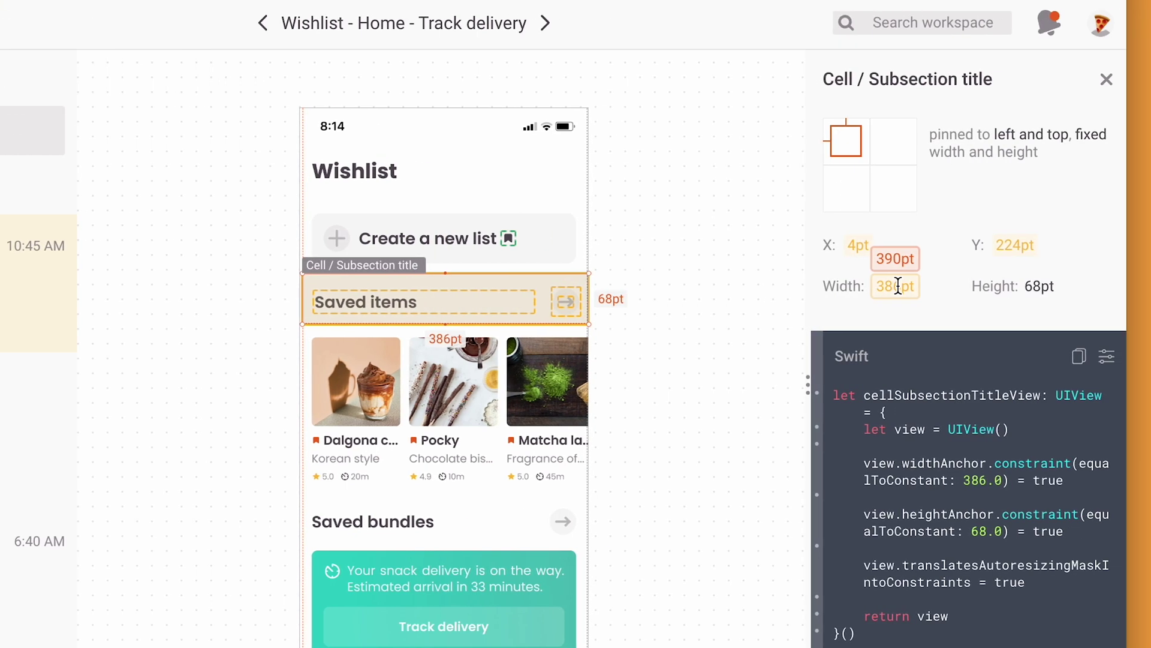
mouse_move(898, 286)
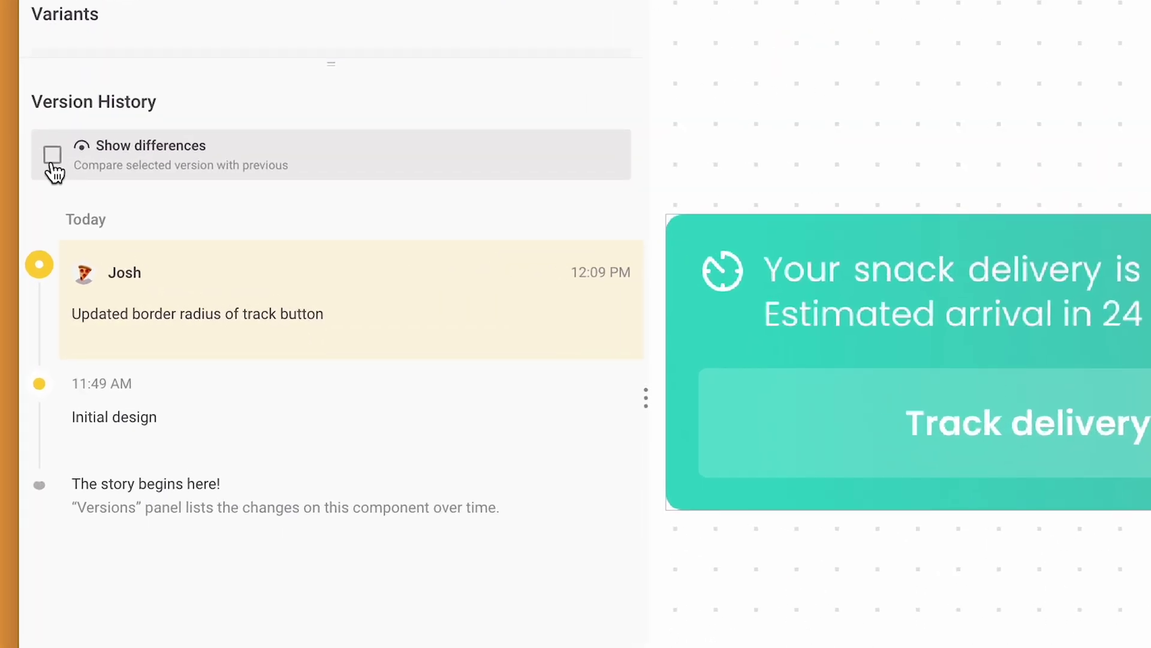
Step: Highlight the Track delivery button's radius change (8pt to 4pt) and expand the Variants panel
click(53, 155)
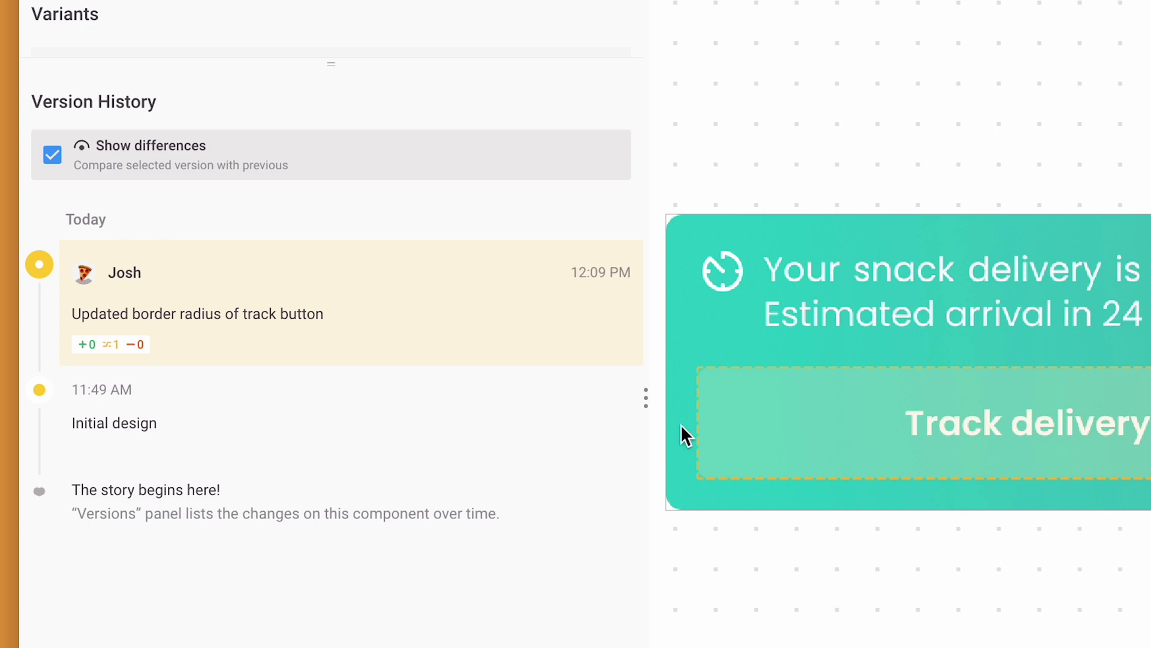
click(879, 415)
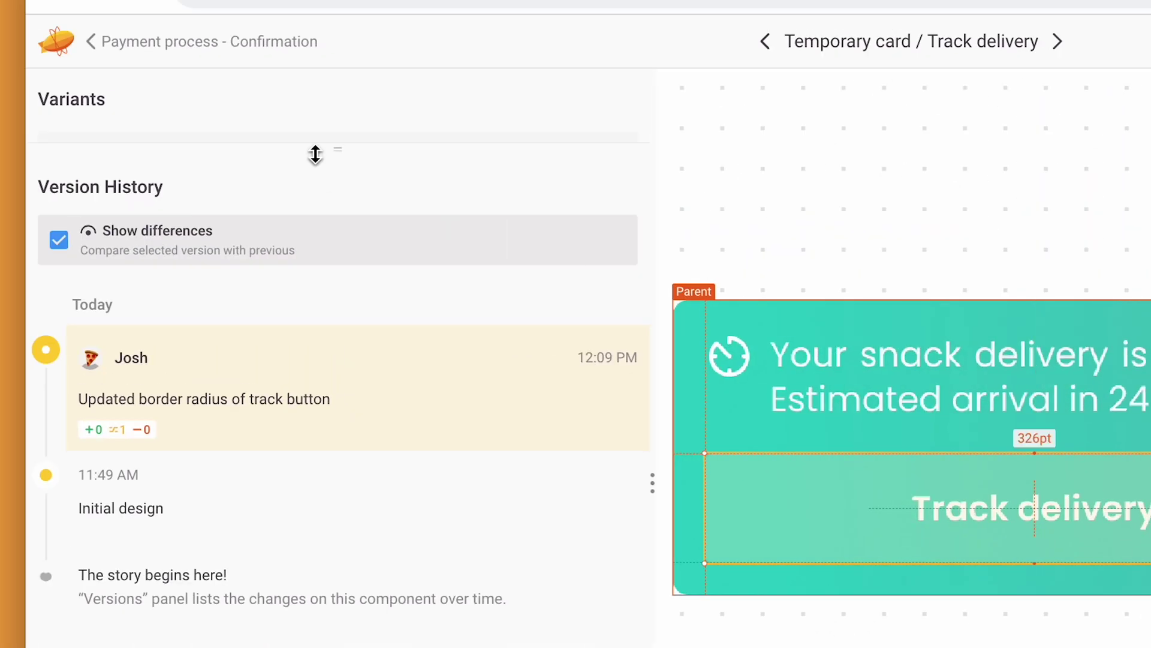
drag(314, 153, 319, 542)
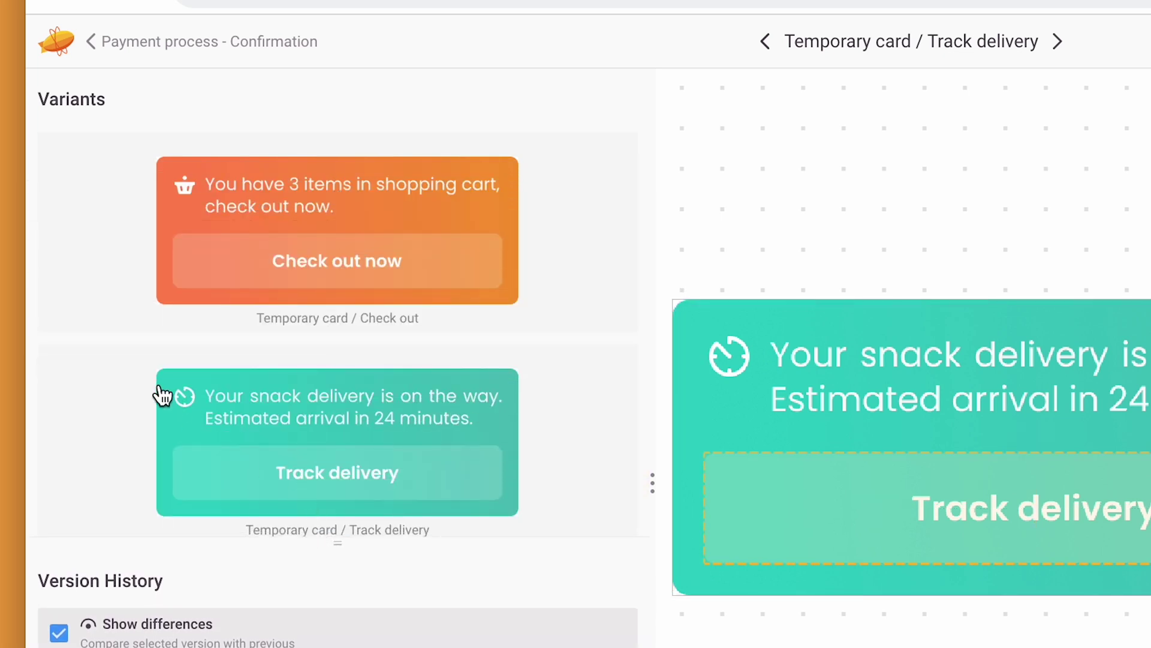